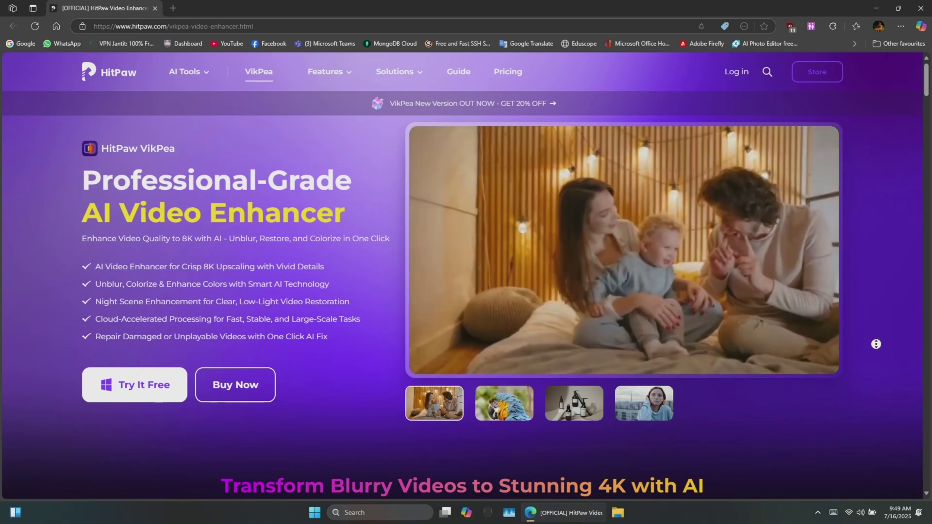
scroll(874, 356, down, 1)
scroll(875, 361, down, 1)
scroll(875, 365, down, 1)
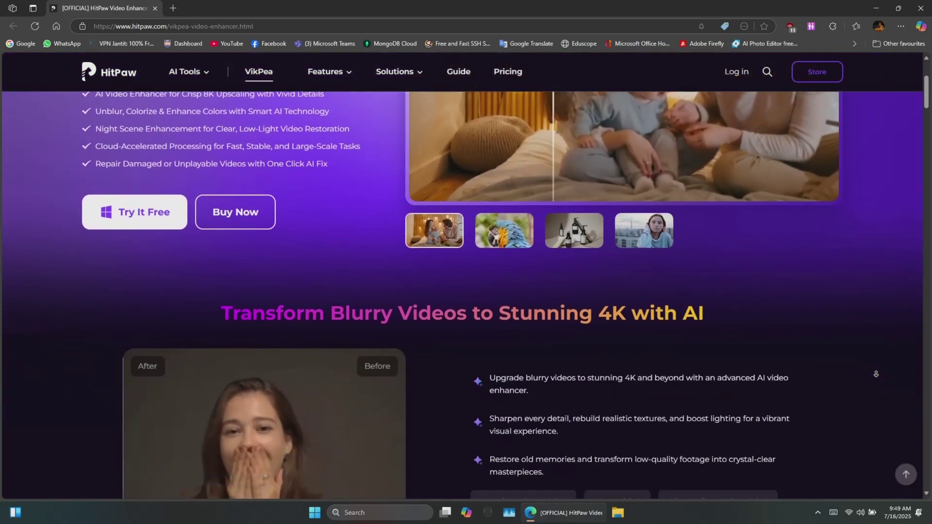
scroll(877, 374, down, 2)
scroll(877, 374, down, 1)
scroll(877, 375, down, 1)
scroll(877, 374, down, 1)
scroll(876, 375, down, 1)
scroll(876, 374, down, 1)
scroll(876, 375, down, 1)
scroll(877, 374, down, 1)
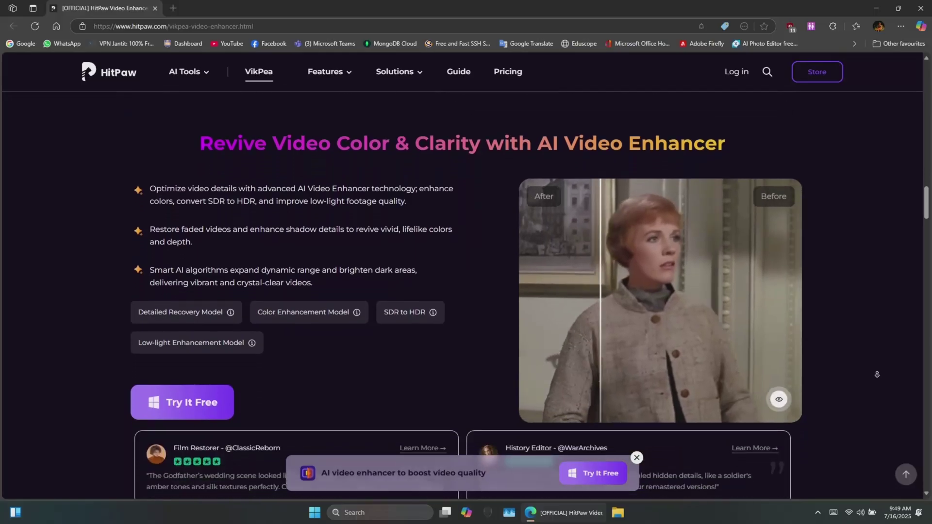
scroll(877, 375, down, 1)
scroll(876, 374, down, 1)
scroll(876, 374, down, 1)
scroll(876, 374, down, 2)
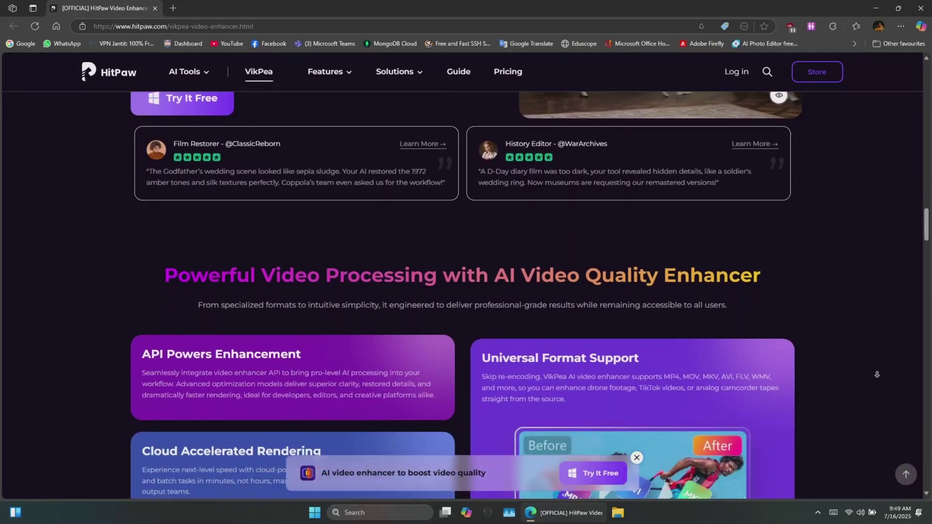
scroll(877, 374, down, 2)
scroll(877, 374, down, 1)
scroll(877, 374, down, 1)
scroll(876, 375, down, 1)
scroll(876, 374, down, 1)
scroll(876, 375, down, 1)
scroll(877, 374, down, 1)
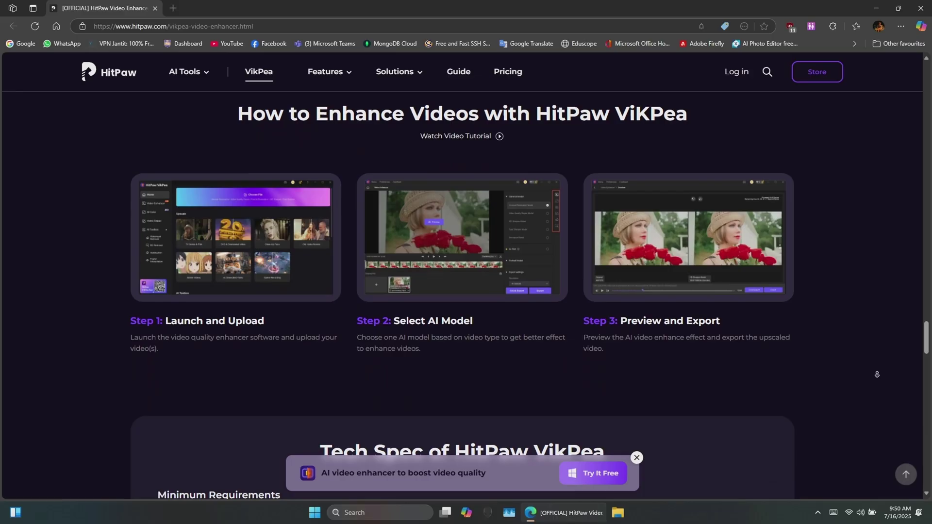
scroll(876, 375, down, 1)
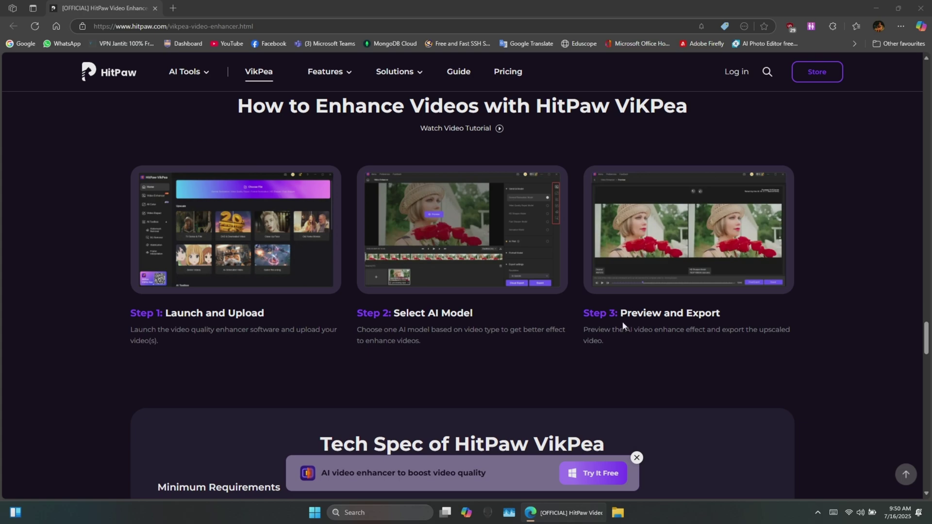
scroll(582, 295, down, 2)
scroll(586, 301, down, 2)
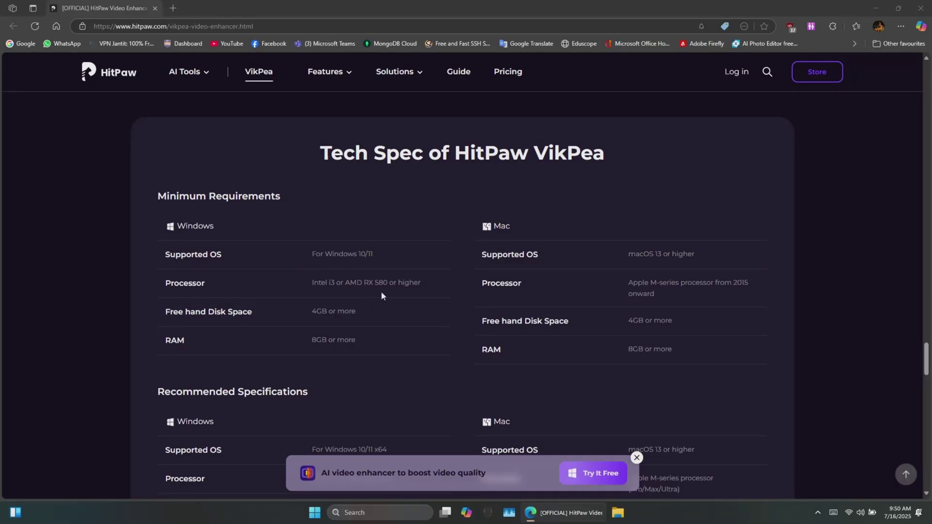
scroll(394, 343, down, 1)
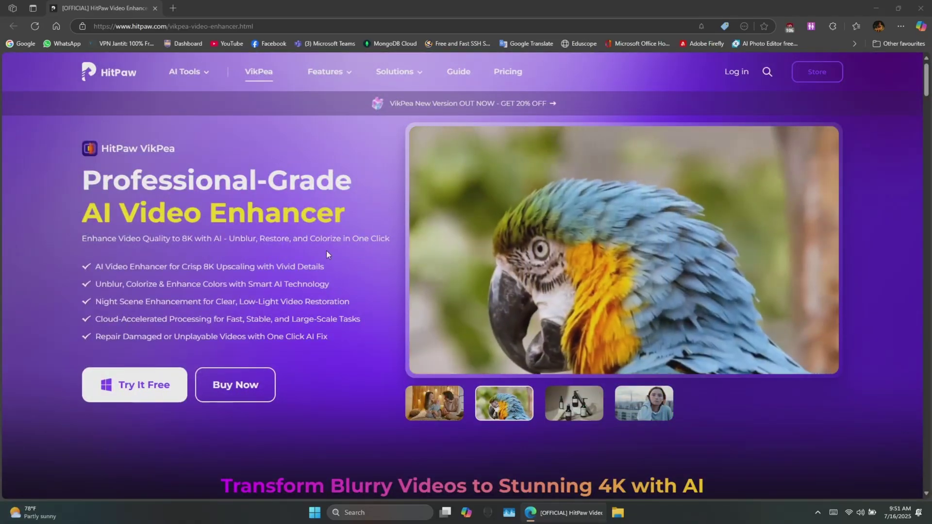
- Download the free VikPea trial installer from the HitPaw site and confirm it in IDM
click(135, 385)
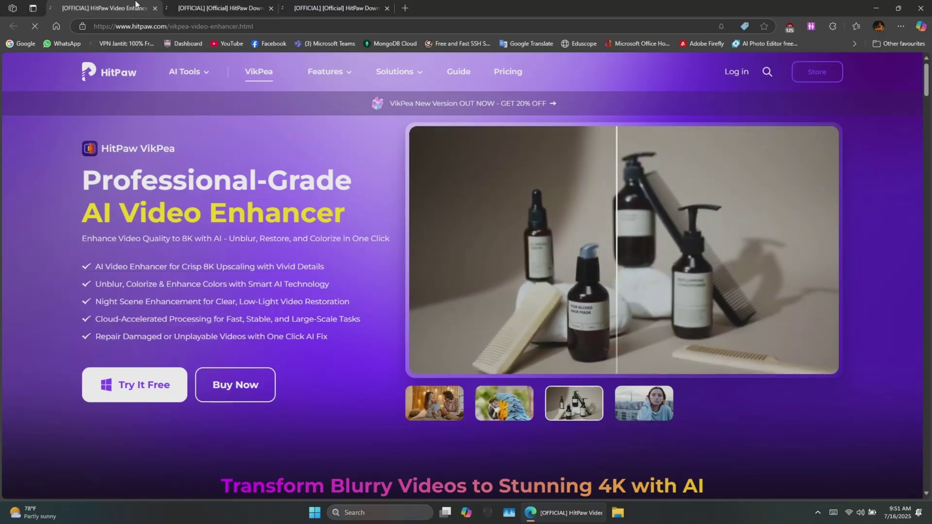
click(466, 295)
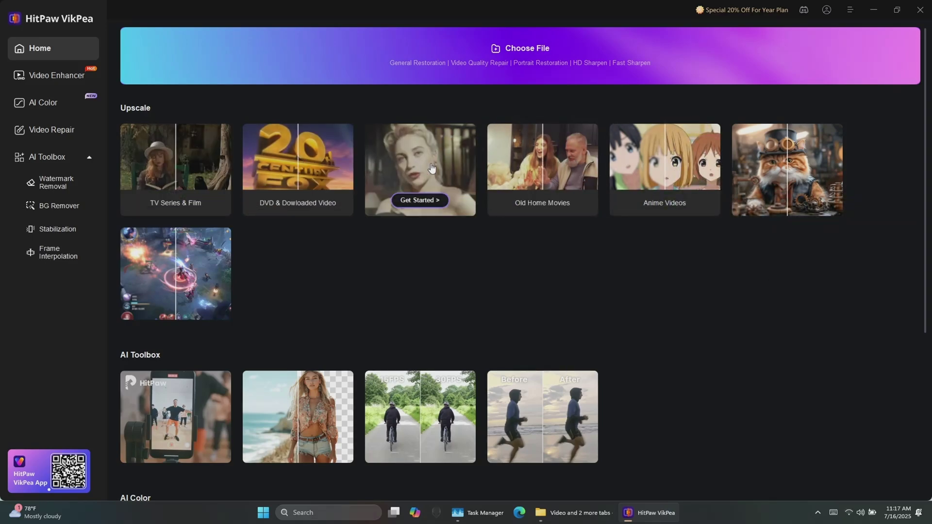
mouse_move(664, 170)
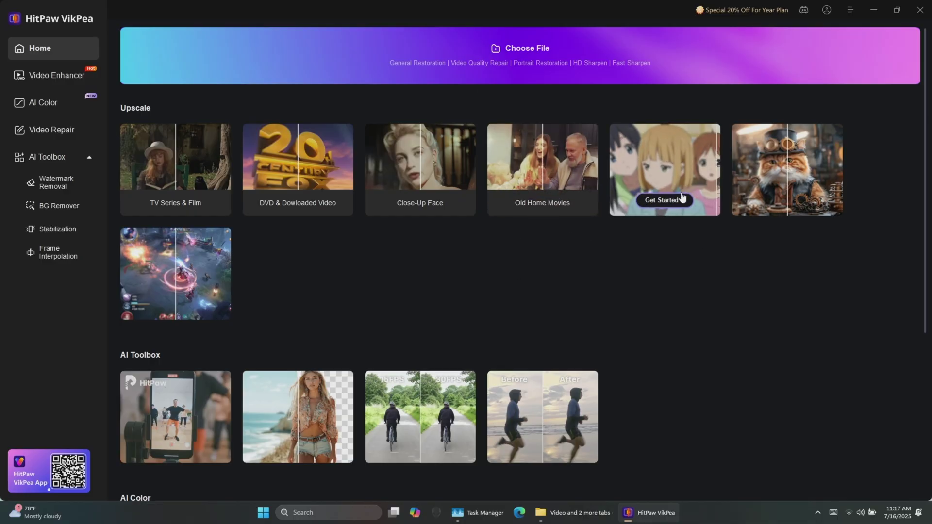
- Minimize the VikPea window to reveal the desktop
click(871, 9)
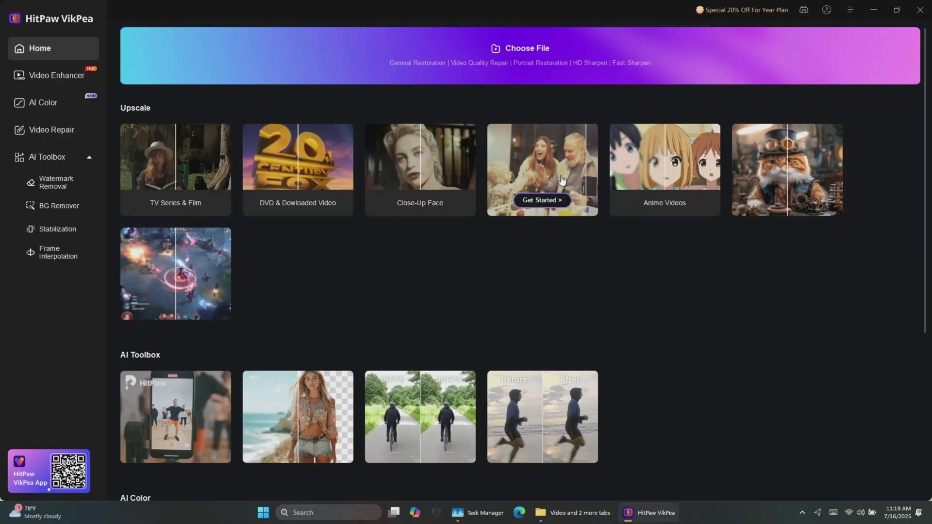
- Import 'Me at the zoo', set its output to 1920*1080 (FHD), and preview it side by side
click(561, 176)
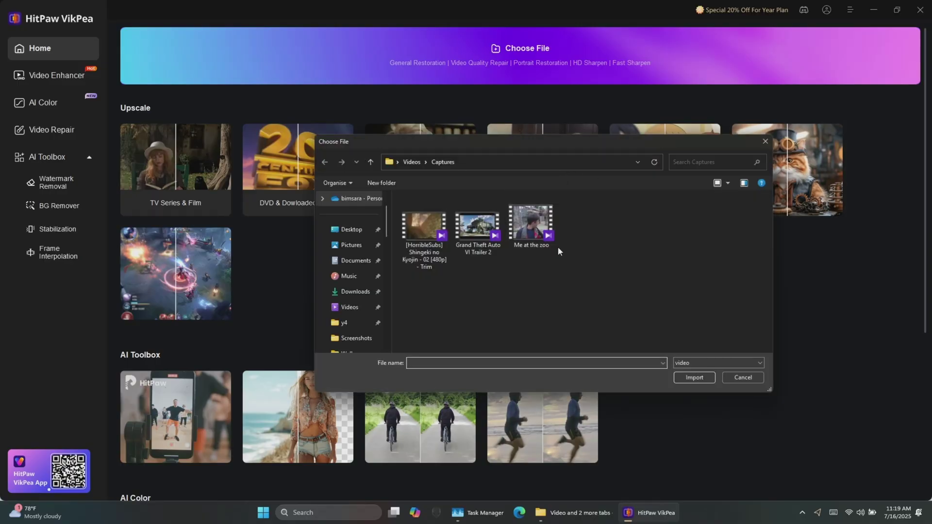
click(699, 380)
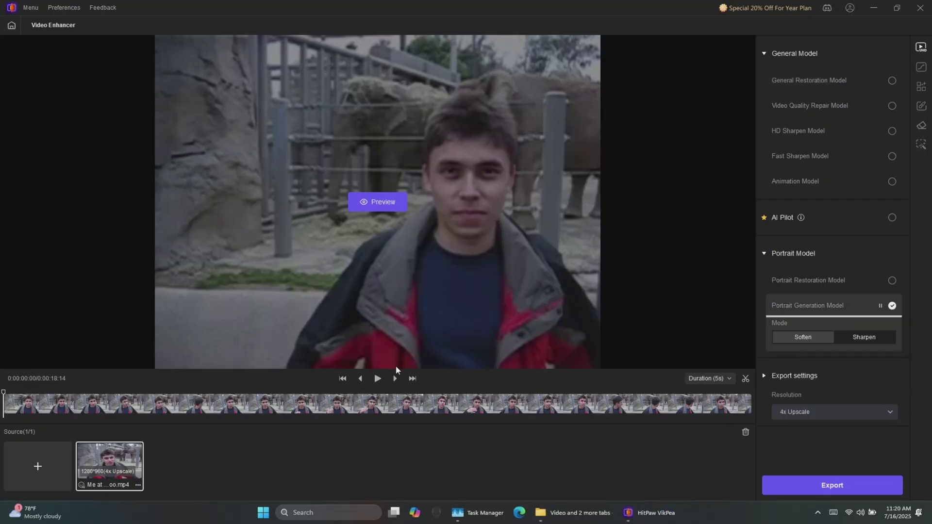
click(873, 409)
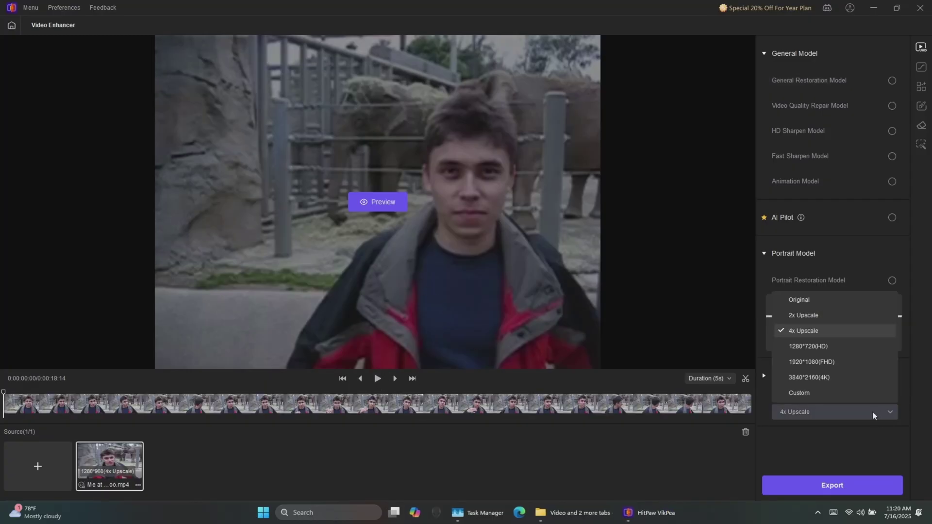
click(834, 363)
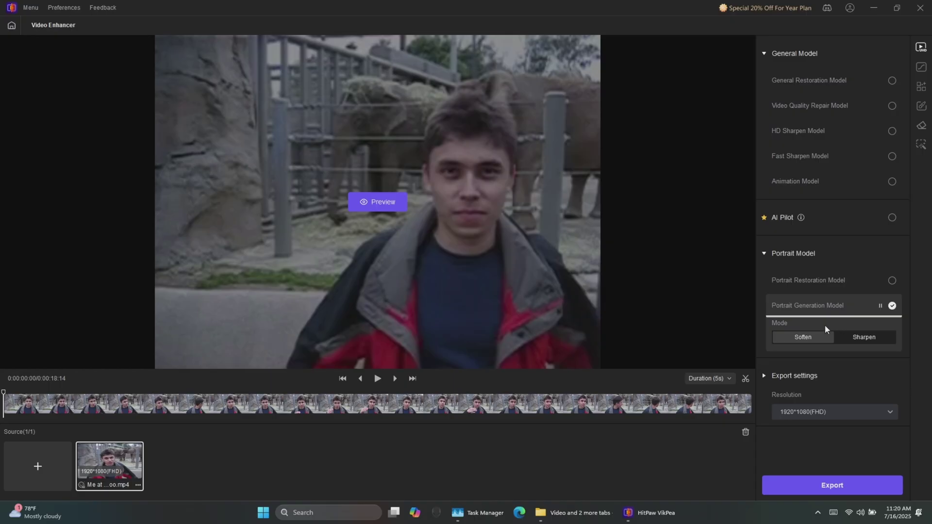
click(380, 203)
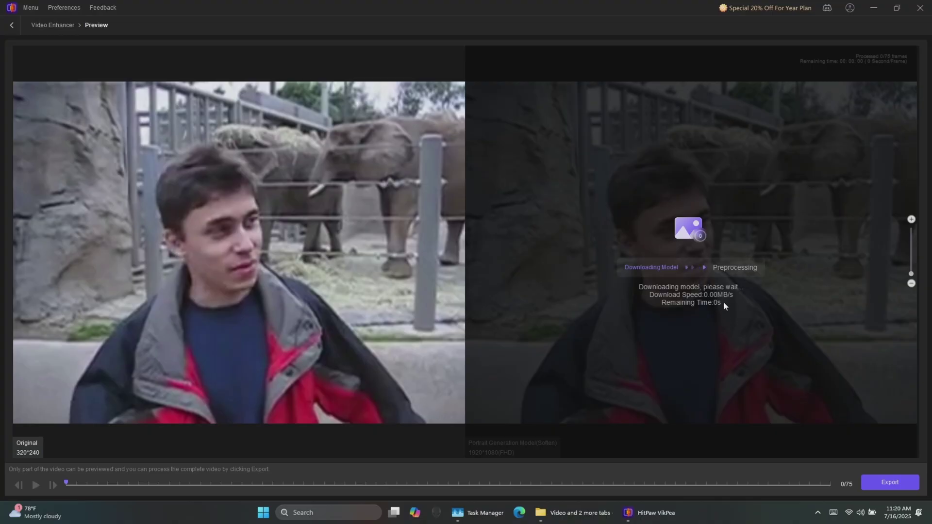
- Leave the Preview screen with Esc and return to the editor
key(Escape)
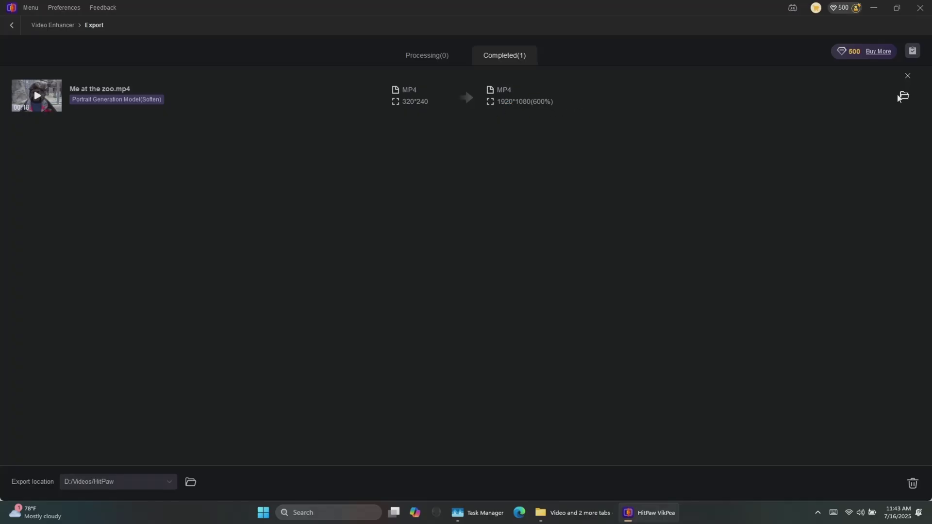
- Play the exported enhanced video from the D:\Videos\HitPaw folder in KMPlayer
click(903, 96)
double_click(282, 246)
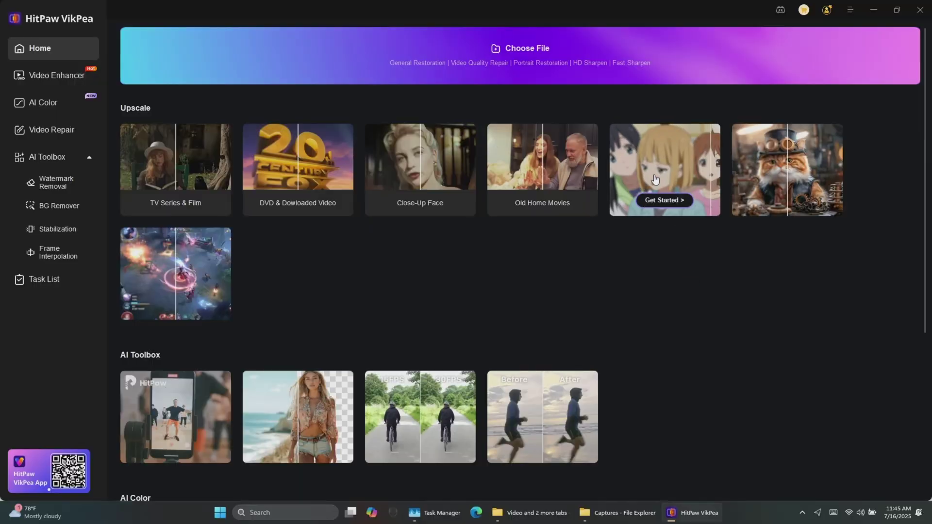
click(653, 179)
double_click(433, 239)
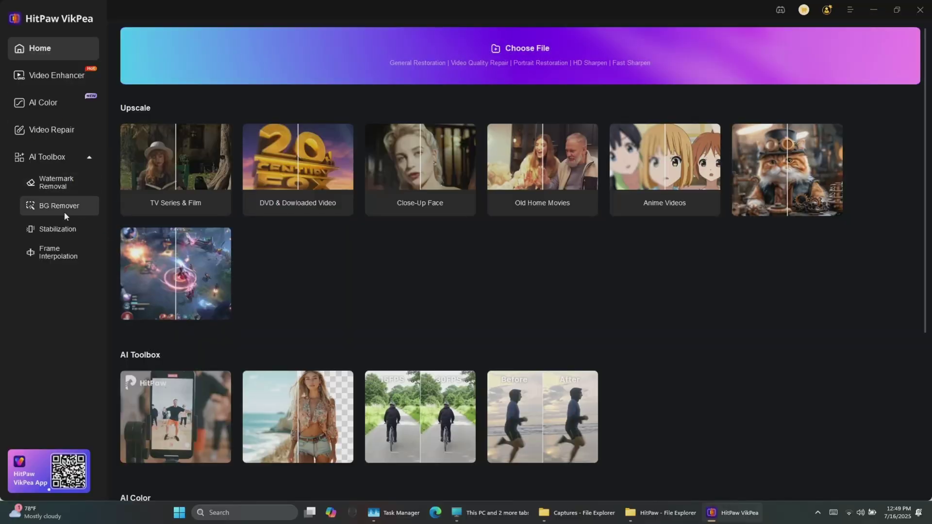
- Load 'Me at the zoo' into BG Remover and preview it transparent, then with an image-pattern fill
click(64, 210)
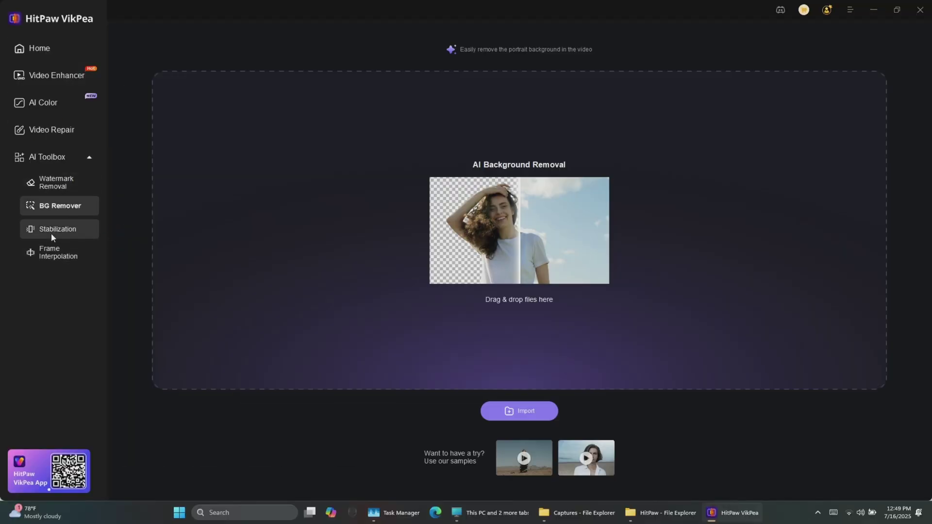
click(579, 512)
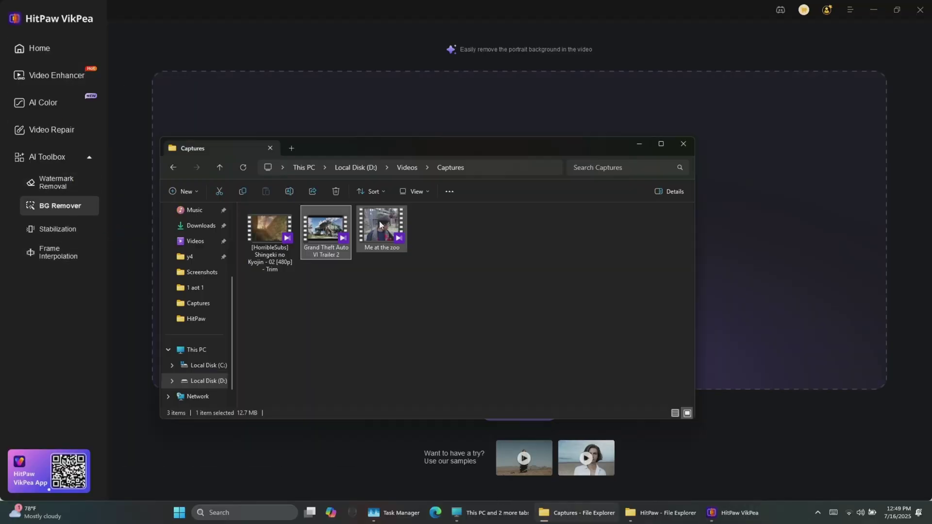
drag(381, 227, 770, 261)
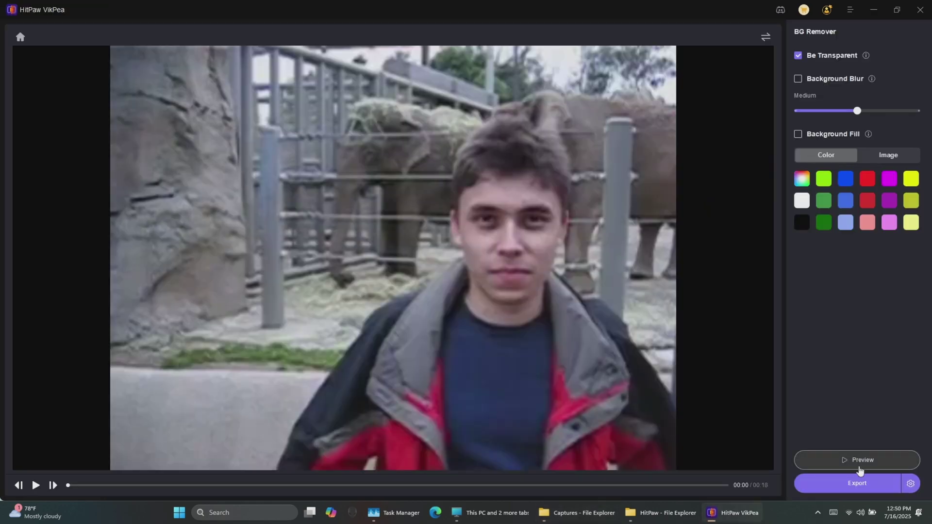
click(860, 460)
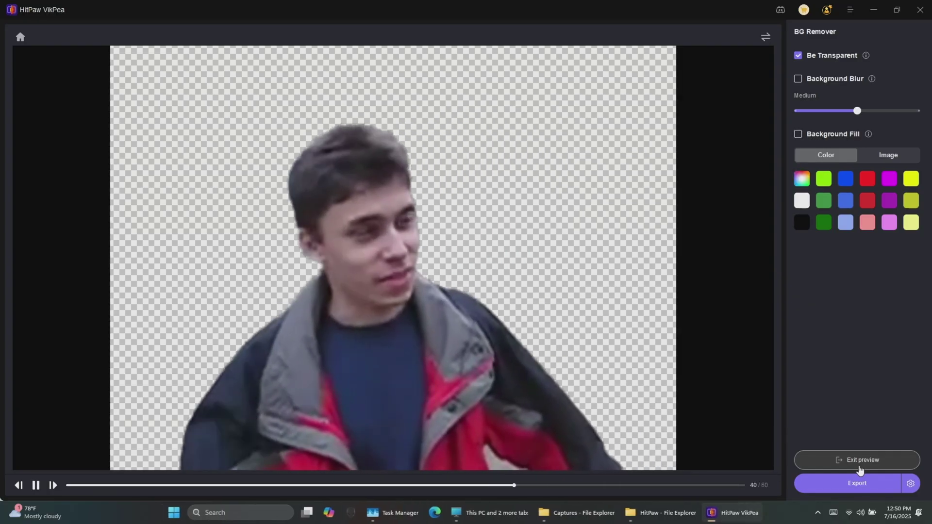
click(888, 155)
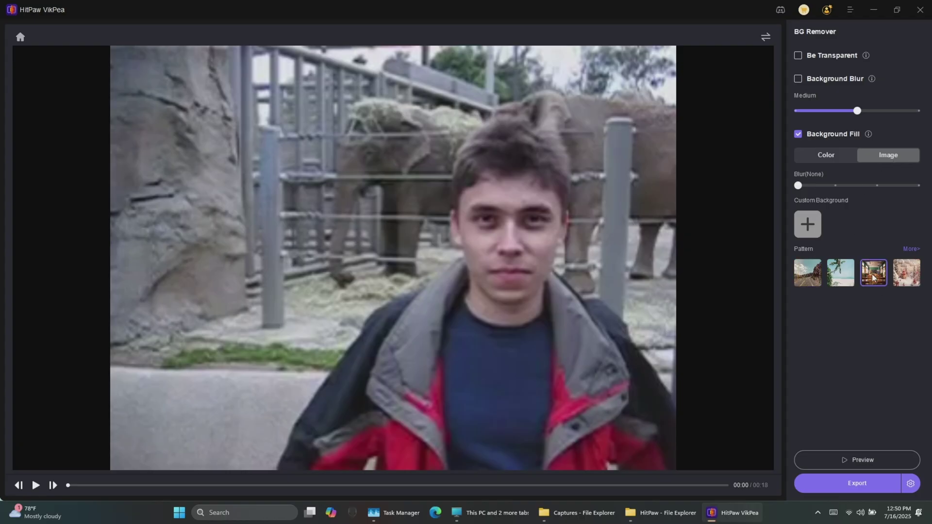
click(839, 466)
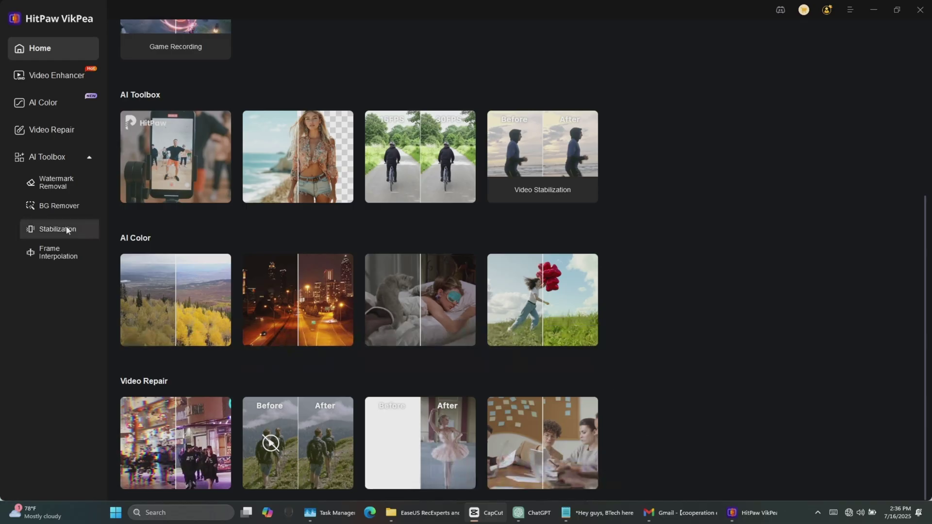
- Choose Watermark Removal under AI Toolbox in the sidebar
click(59, 184)
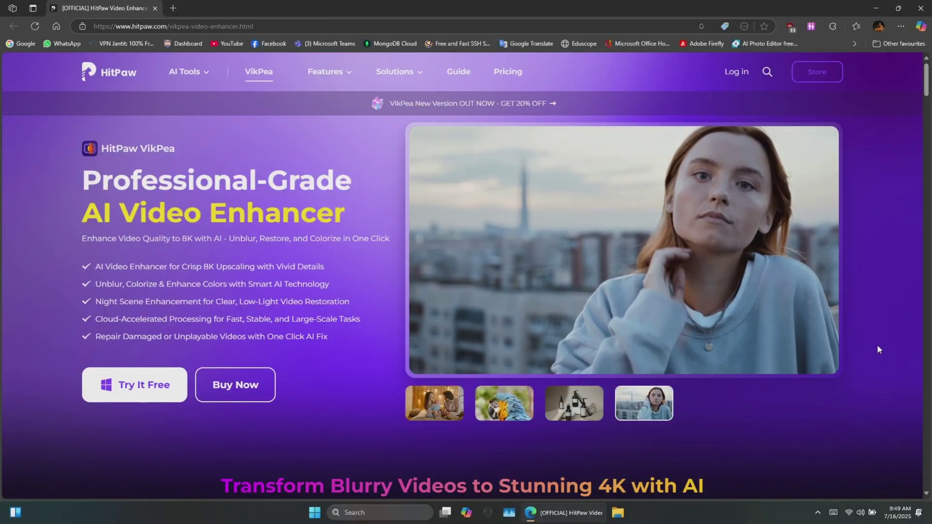
scroll(876, 373, down, 1)
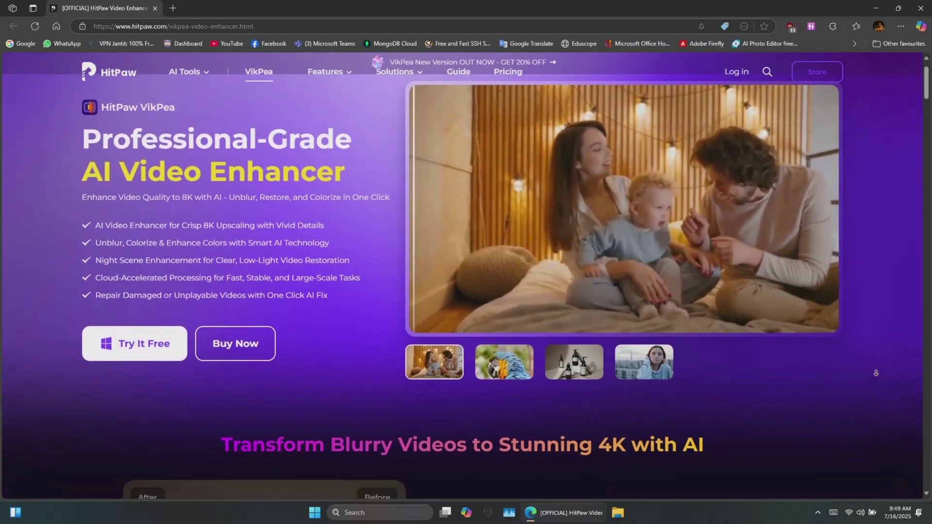
scroll(876, 373, down, 1)
scroll(876, 373, down, 1)
scroll(875, 373, down, 1)
scroll(876, 374, down, 1)
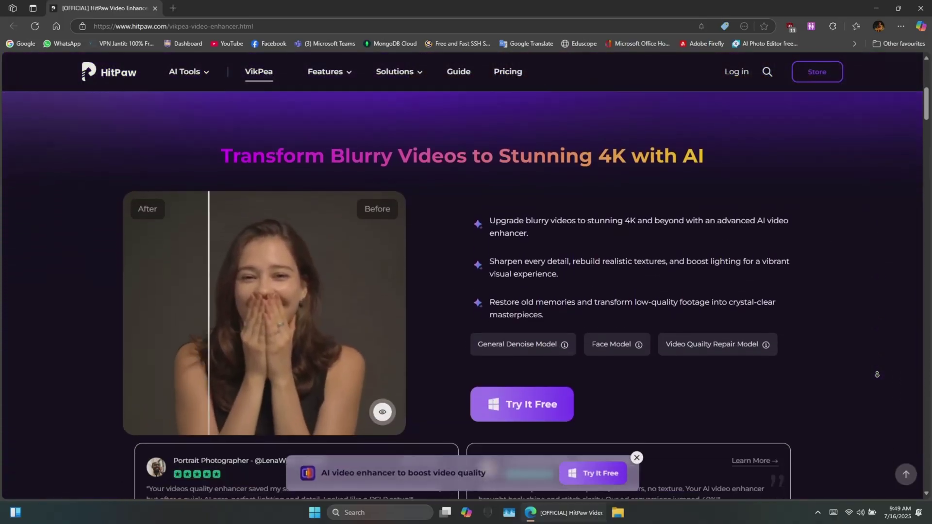
scroll(877, 374, down, 1)
scroll(876, 374, down, 1)
scroll(876, 374, down, 1)
scroll(876, 374, down, 1)
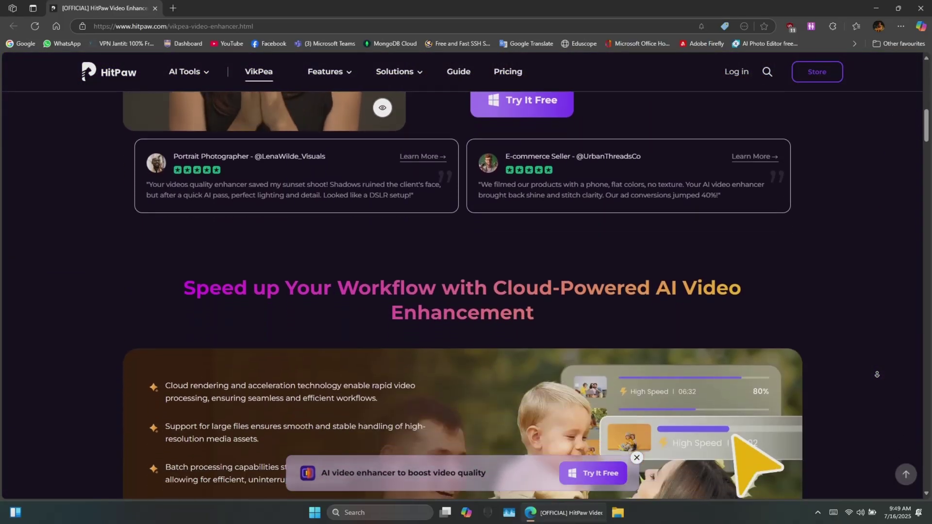
scroll(877, 374, down, 1)
scroll(877, 374, down, 1)
scroll(876, 374, down, 1)
scroll(876, 375, down, 1)
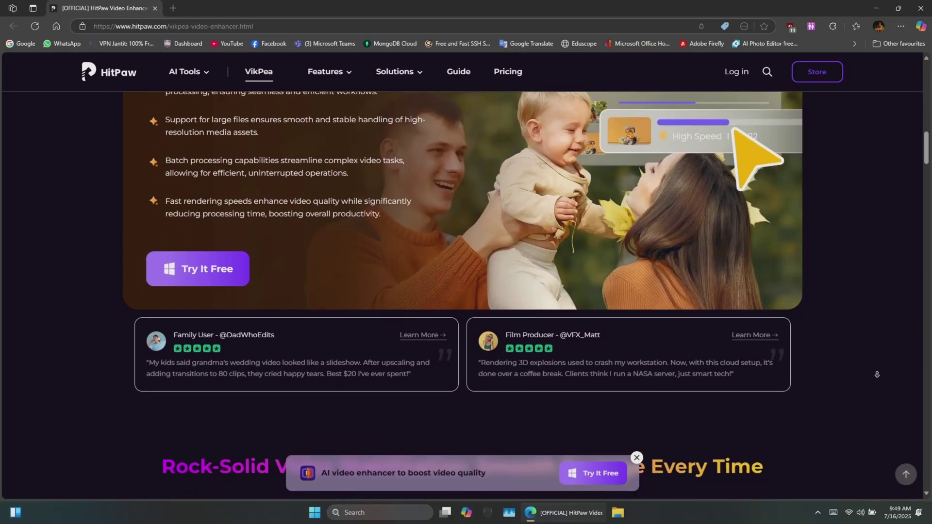
scroll(876, 374, down, 1)
scroll(877, 374, down, 1)
scroll(876, 374, down, 1)
scroll(877, 374, down, 1)
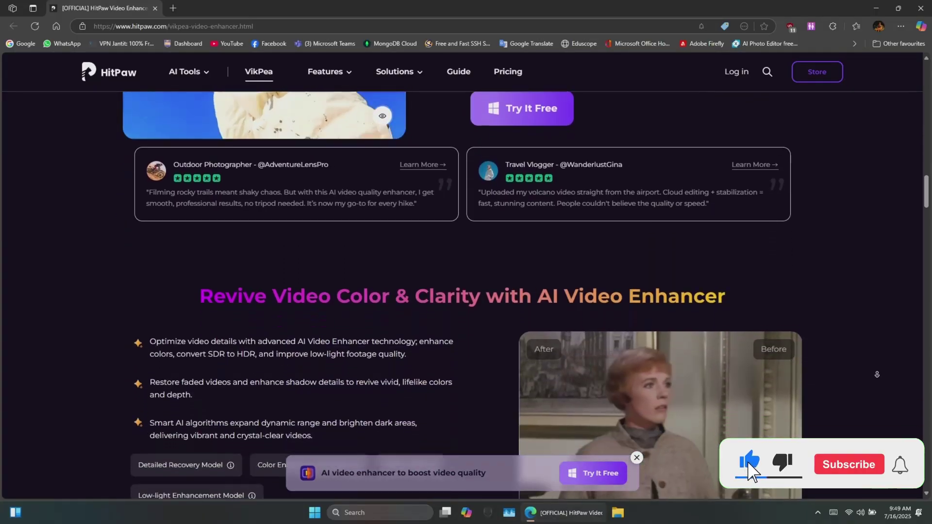
scroll(876, 374, down, 1)
scroll(876, 374, down, 1)
scroll(877, 374, down, 1)
scroll(876, 374, down, 1)
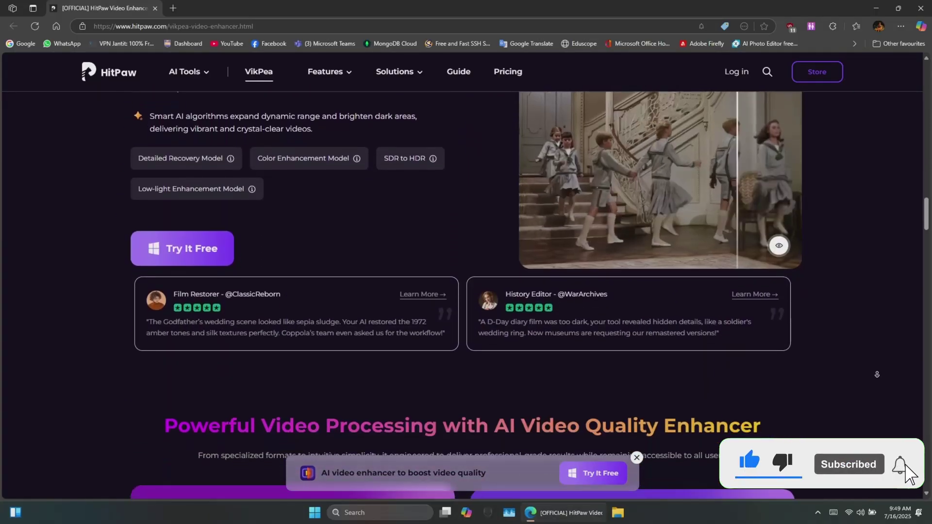
scroll(877, 374, down, 1)
scroll(876, 374, down, 1)
scroll(876, 375, down, 1)
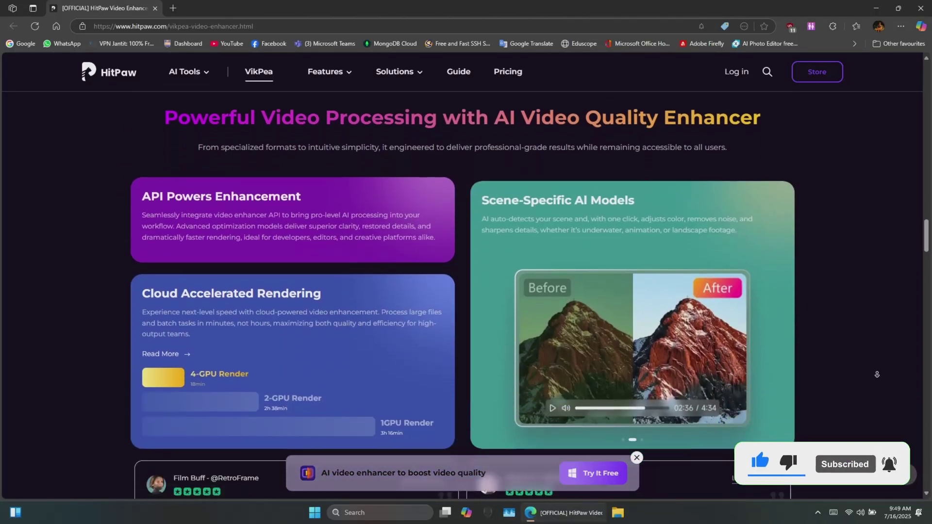